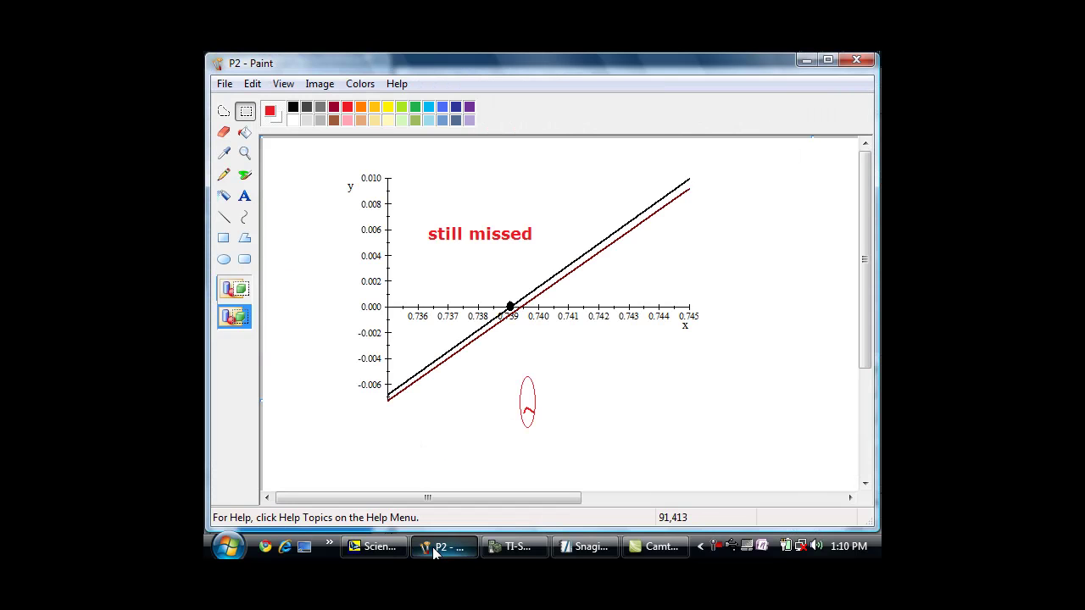
# Step: Bring the TI-84 emulator window to the front and move it beside the Paint graph
pyautogui.click(497, 546)
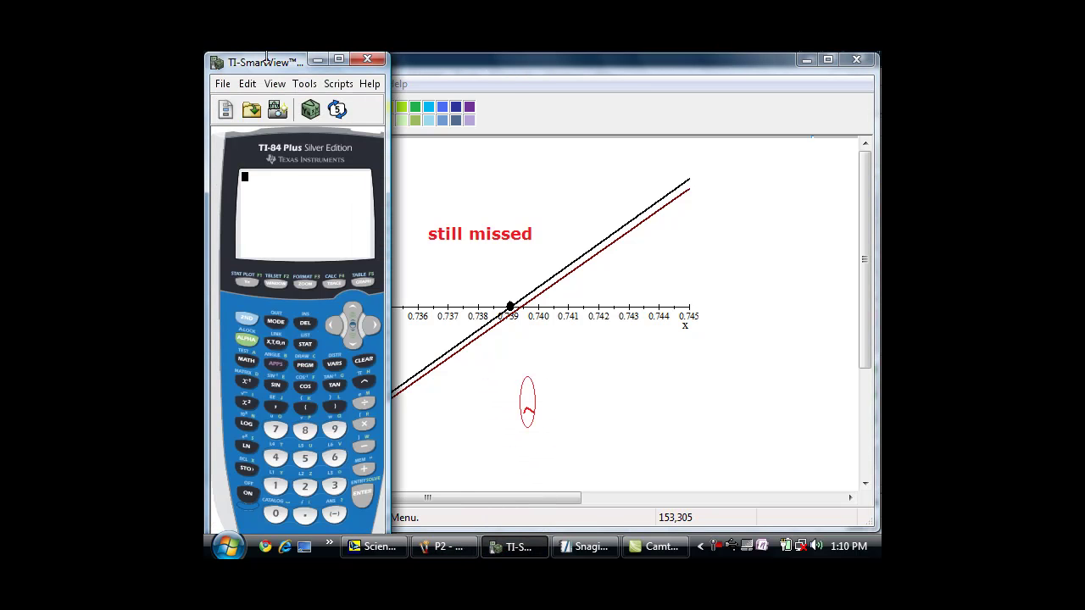
pyautogui.moveTo(304, 69); pyautogui.dragTo(584, 60)
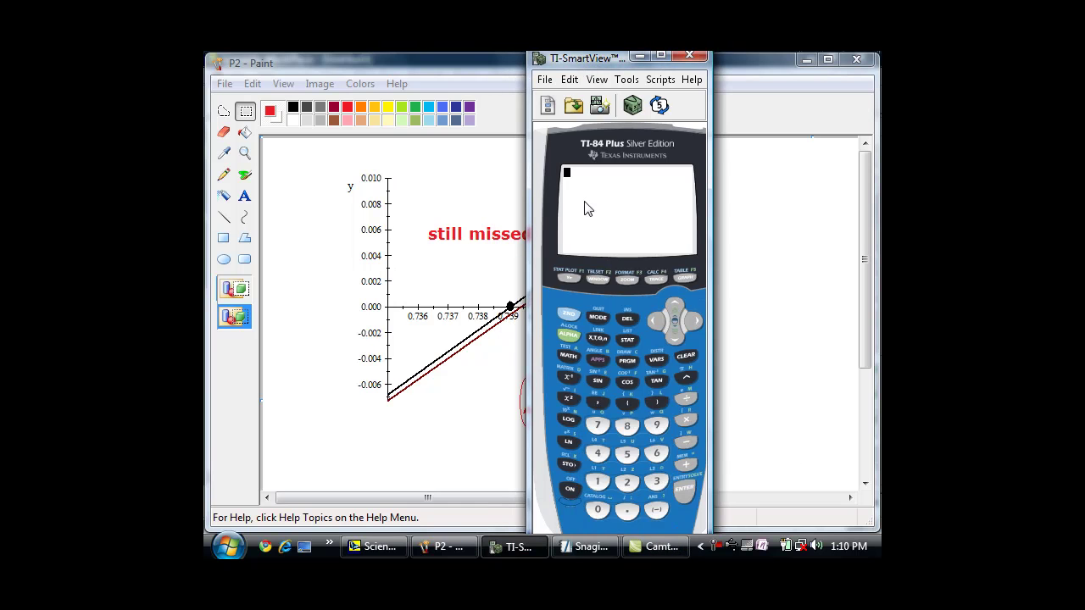
# Step: In the Y= editor, clear Y1 and define it as X-cos(X)
pyautogui.click(574, 282)
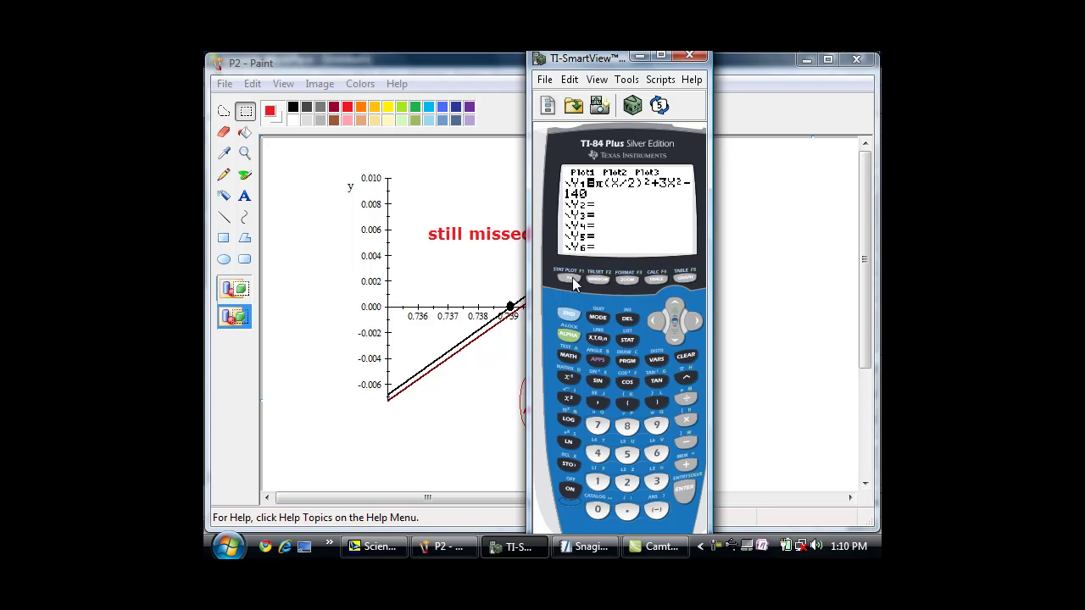
pyautogui.click(693, 359)
pyautogui.click(599, 340)
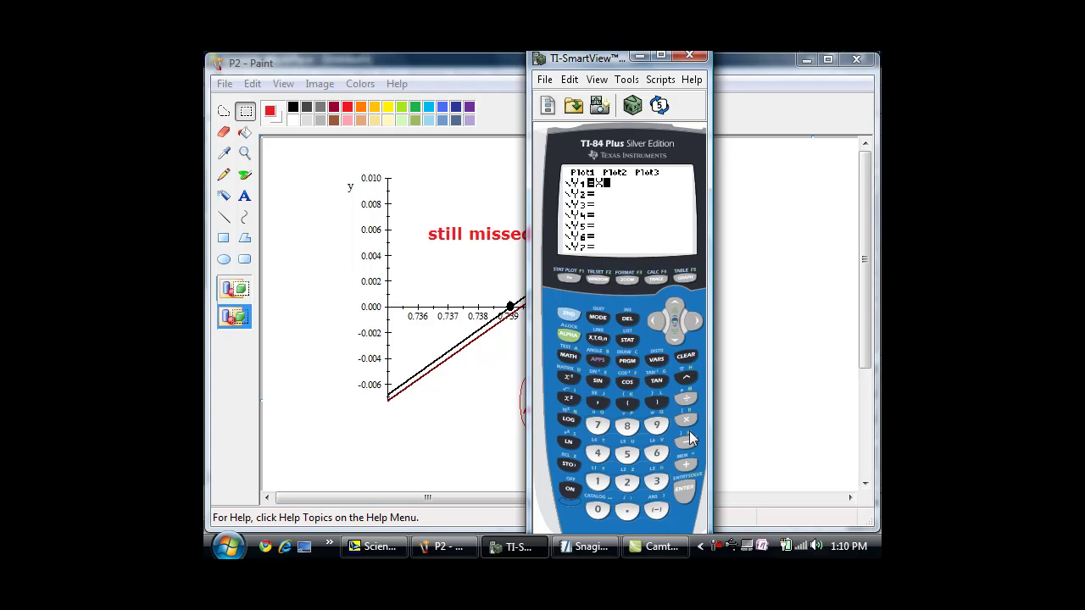
pyautogui.click(687, 441)
pyautogui.click(626, 383)
pyautogui.click(600, 340)
pyautogui.click(664, 401)
# Step: Define Y2 as 1+sin(X), then bring Scientific WorkPlace to the front
pyautogui.click(606, 487)
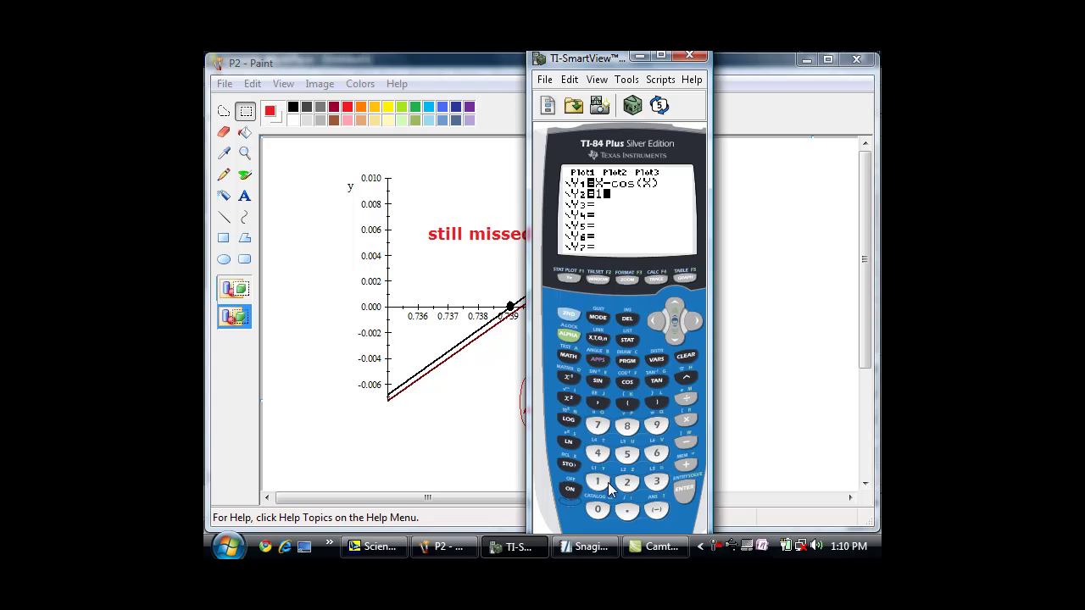
pyautogui.click(682, 465)
pyautogui.click(597, 381)
pyautogui.click(599, 340)
pyautogui.click(662, 402)
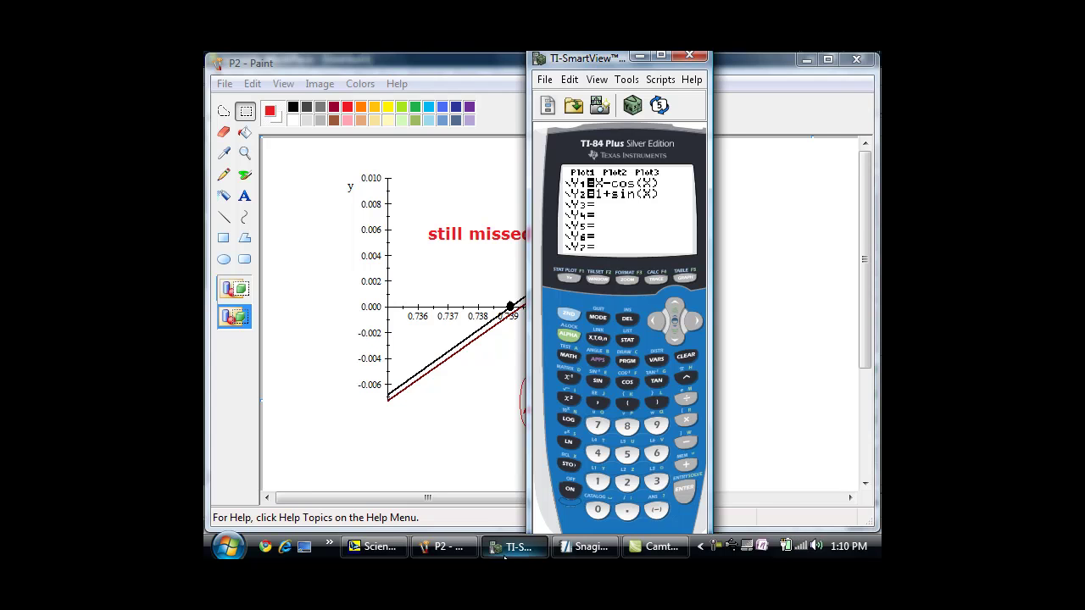
pyautogui.click(373, 547)
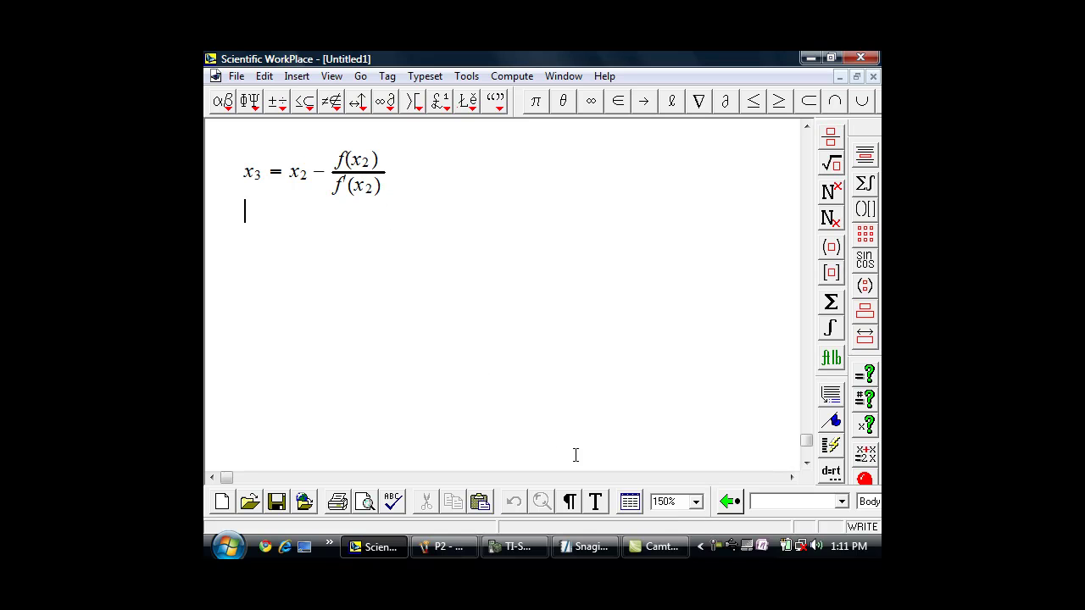
# Step: After reviewing the x3 Newton formula, switch back to the TI-SmartView calculator
pyautogui.click(488, 551)
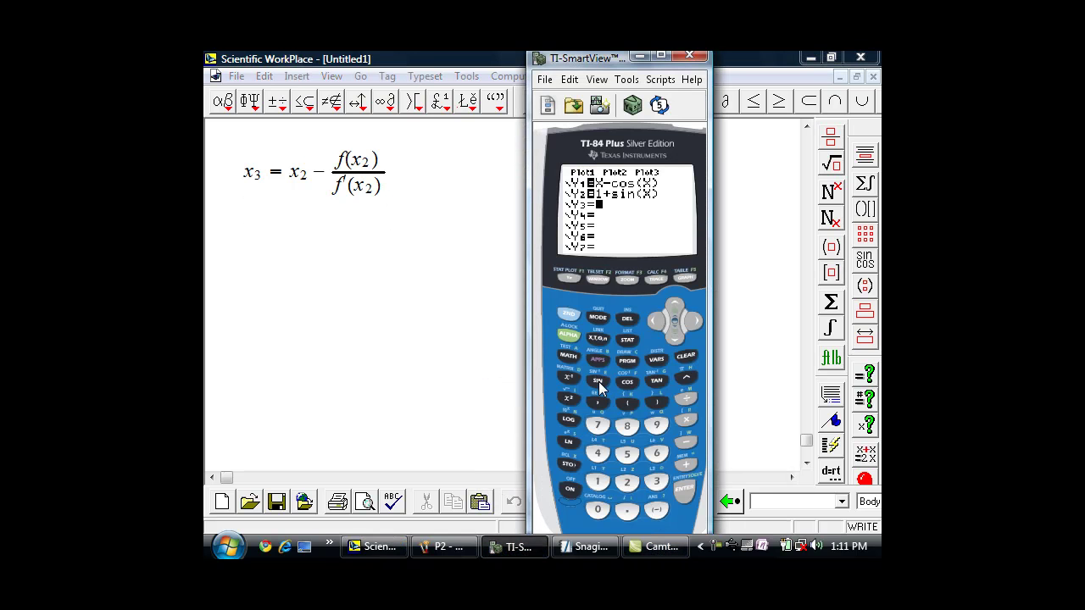
# Step: Begin Y3 as X-(Y1÷, inserting Y1 from the Y-VARS function list
pyautogui.click(600, 339)
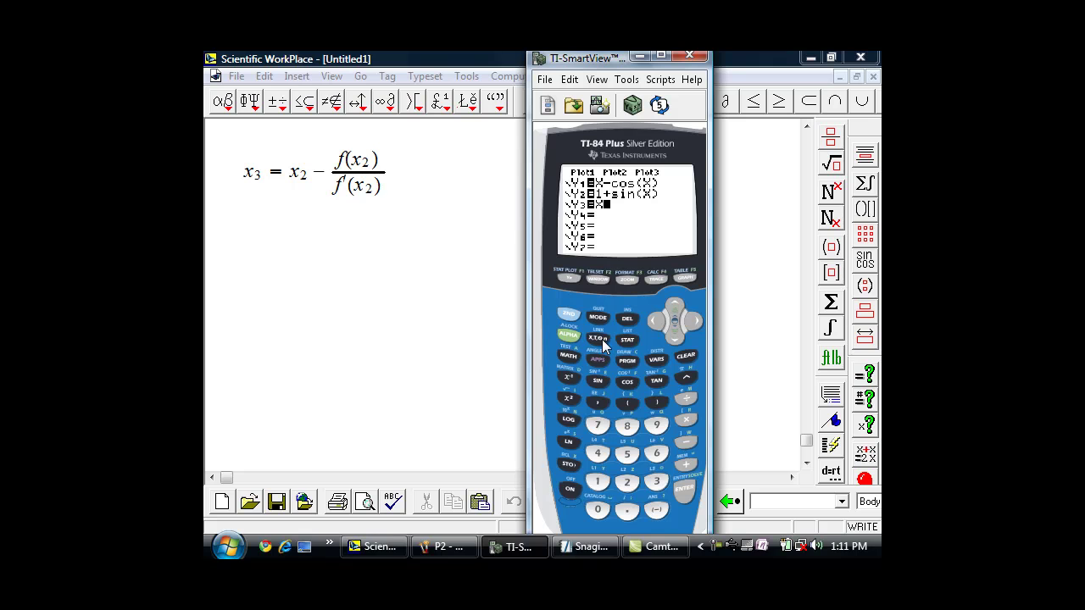
pyautogui.click(688, 444)
pyautogui.click(624, 403)
pyautogui.click(658, 361)
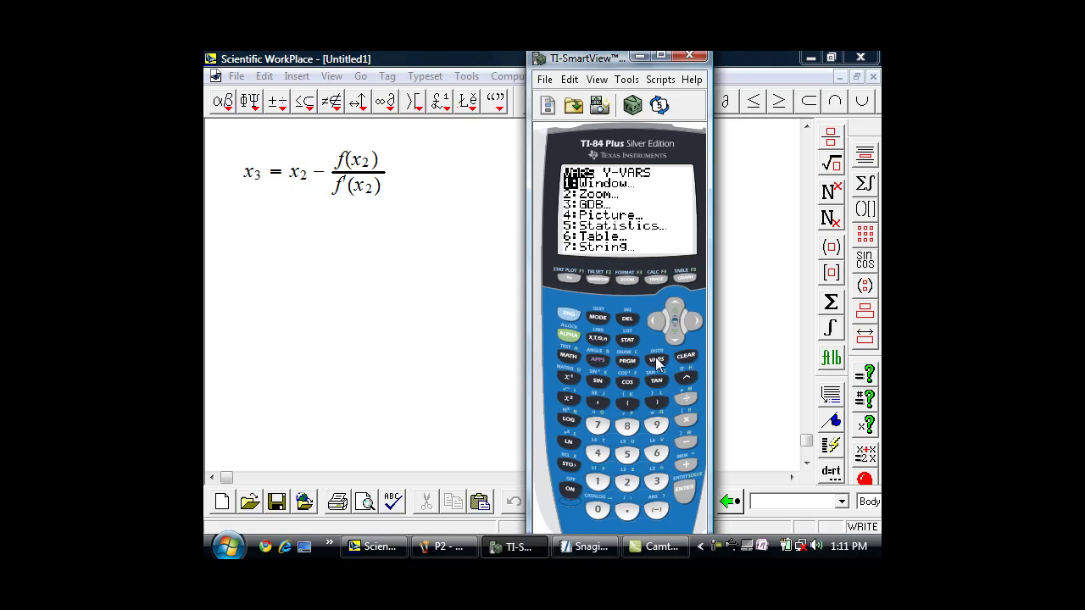
pyautogui.click(699, 324)
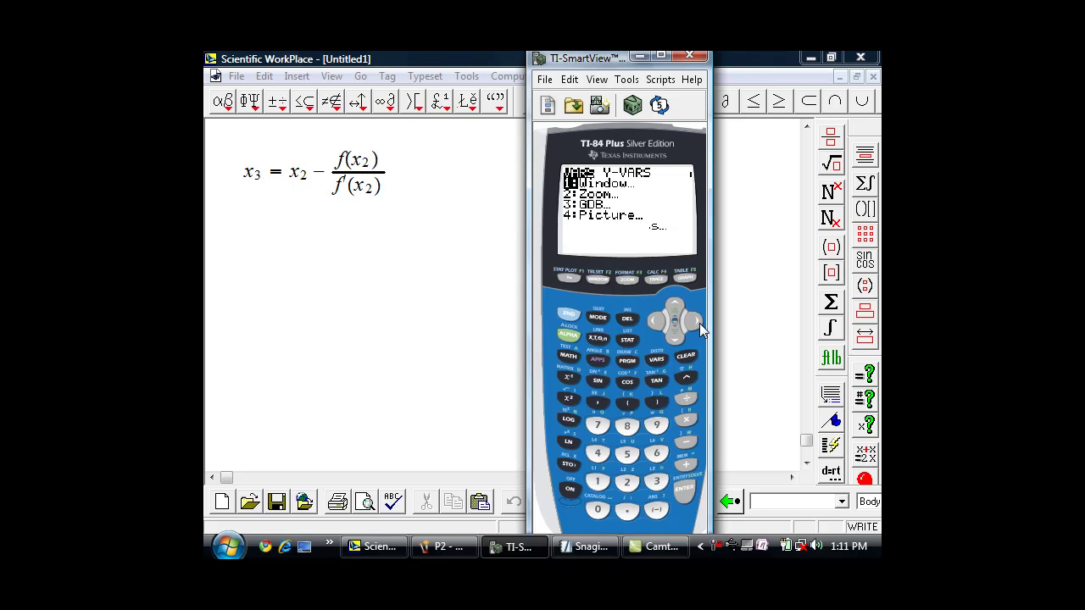
pyautogui.click(686, 486)
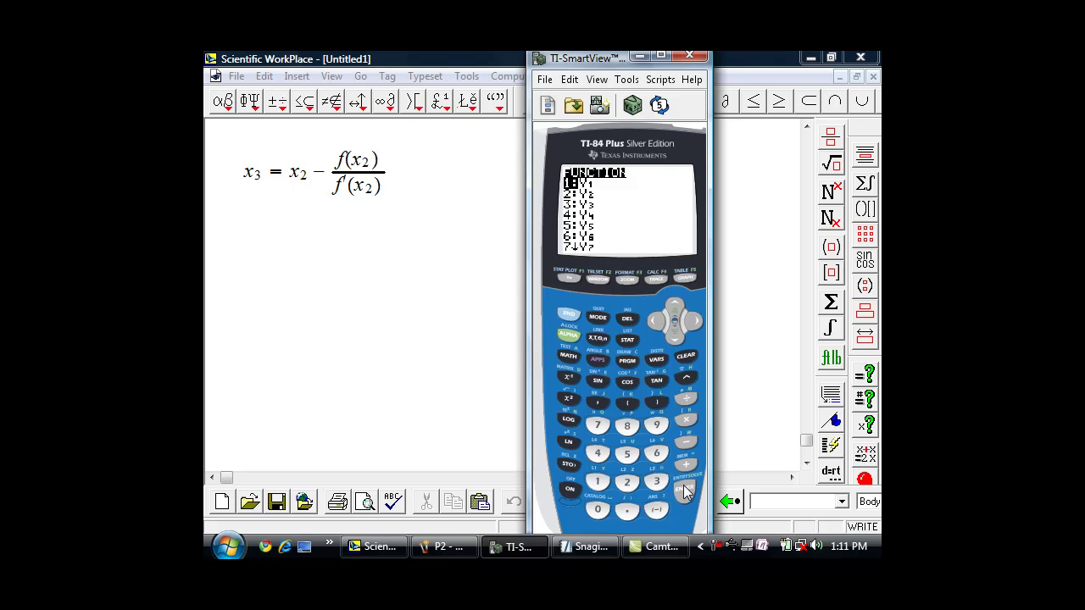
pyautogui.click(684, 490)
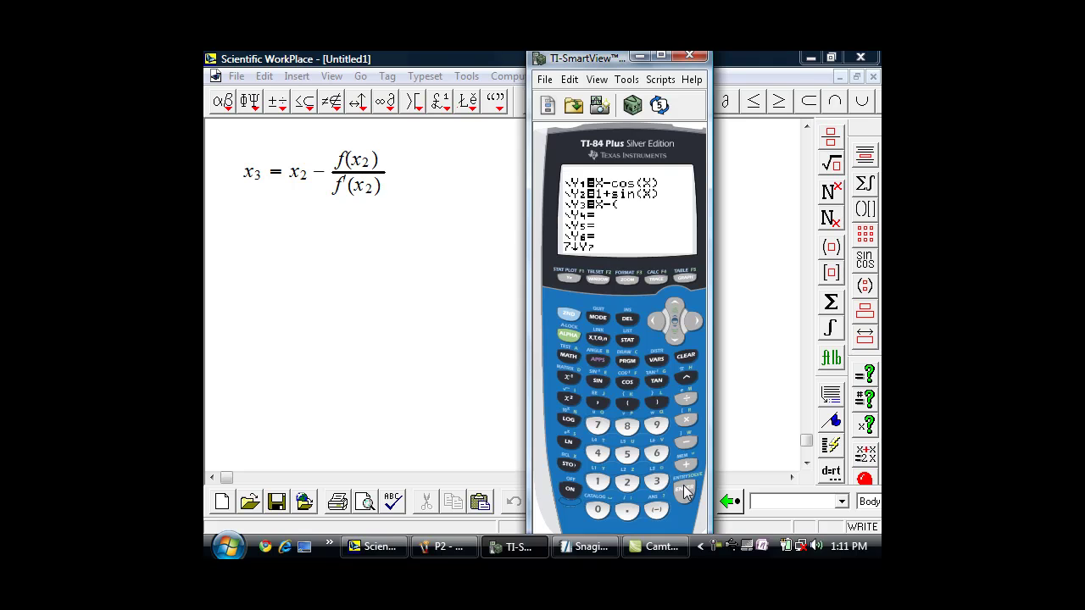
pyautogui.click(683, 402)
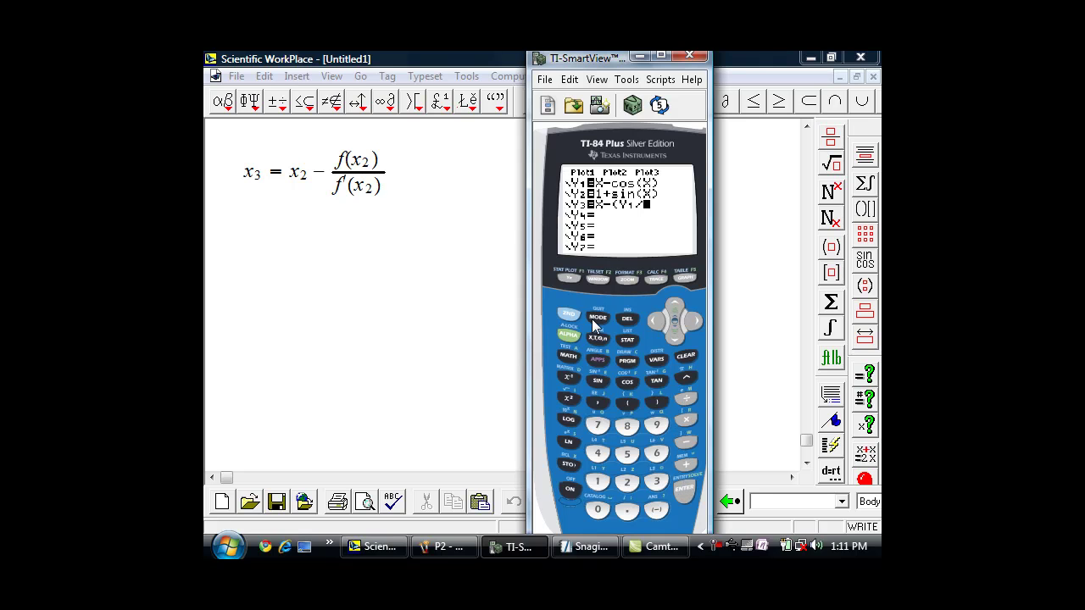
# Step: Finish Y3 with Y2 and a closing parenthesis, giving X-(Y1/Y2)
pyautogui.click(653, 359)
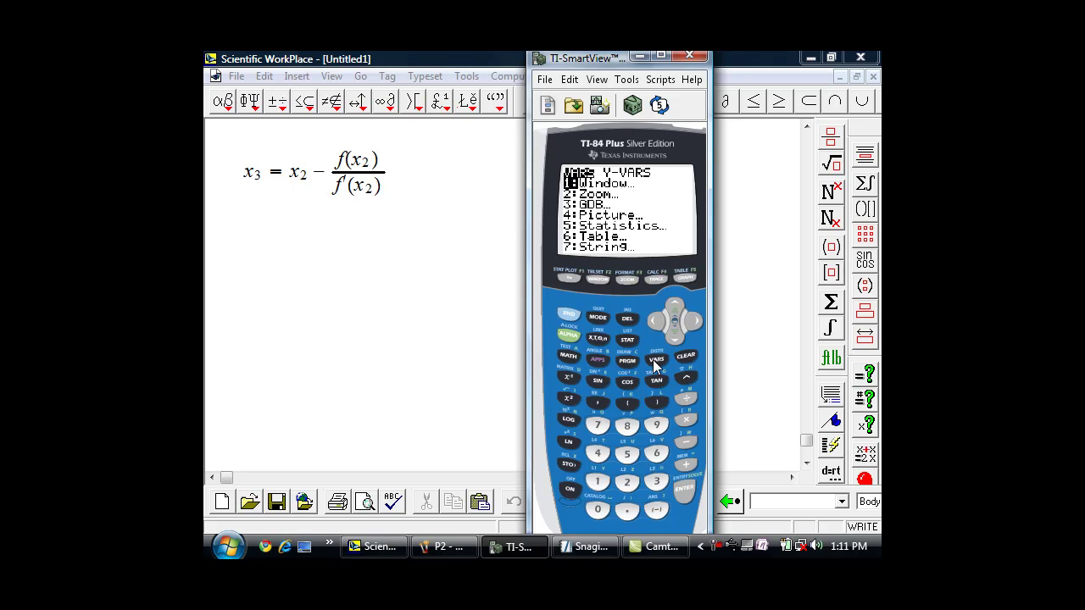
pyautogui.click(694, 322)
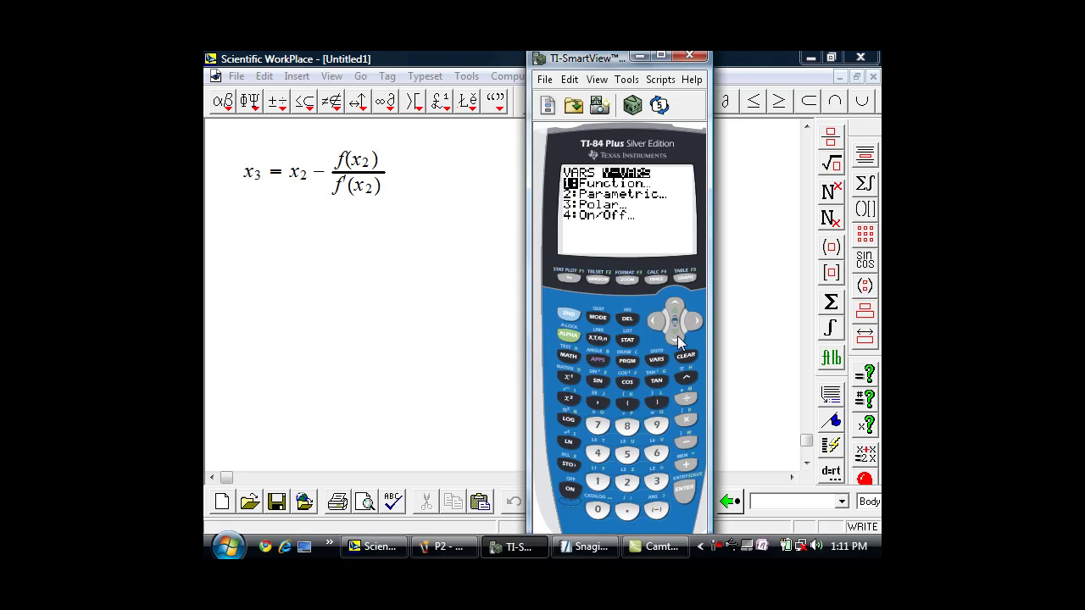
pyautogui.click(684, 490)
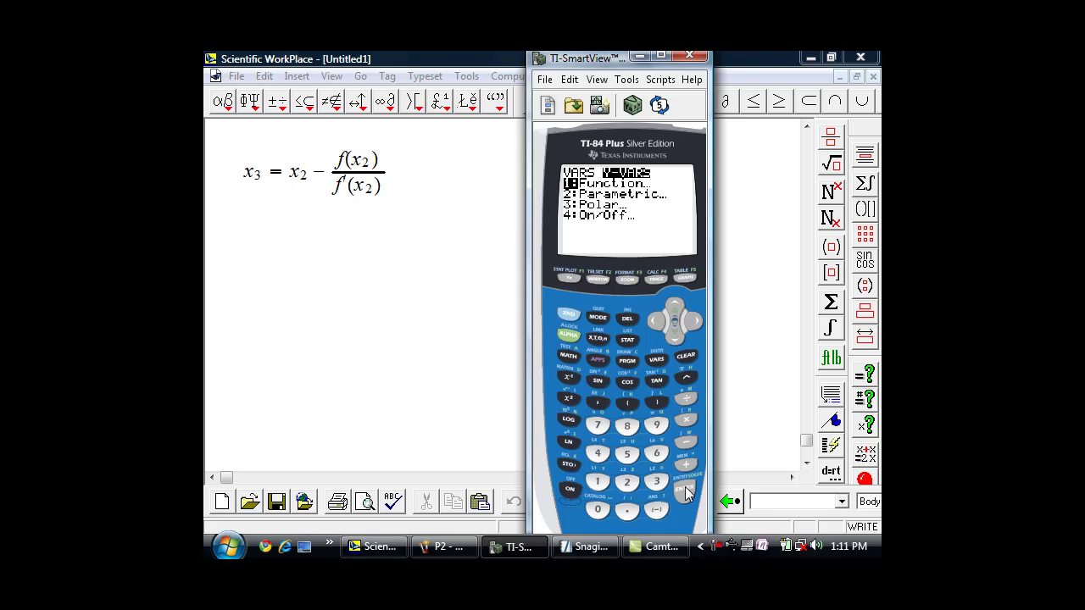
pyautogui.click(678, 341)
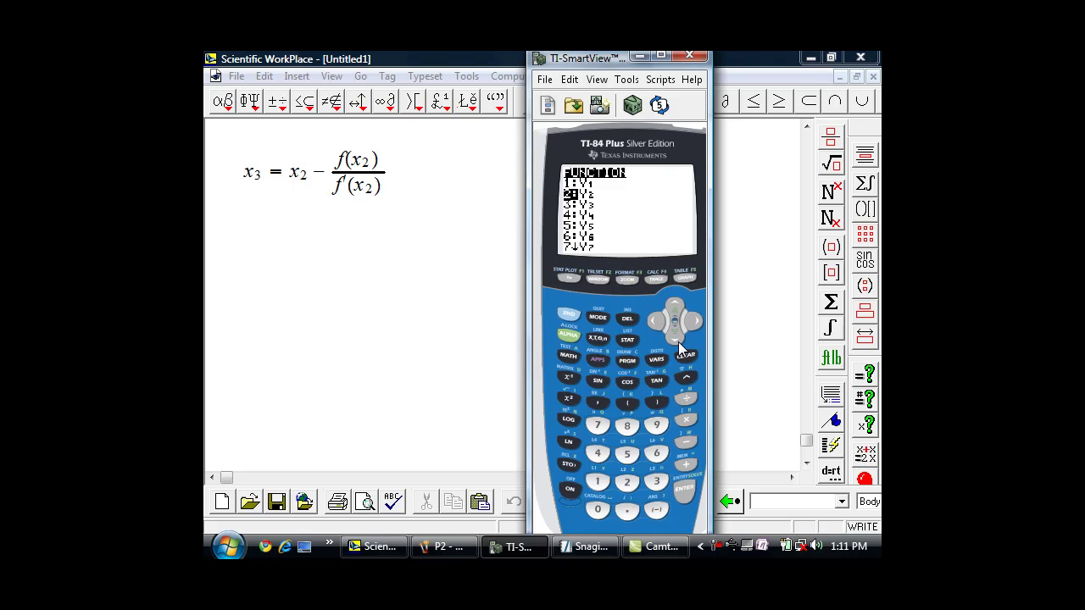
pyautogui.click(687, 496)
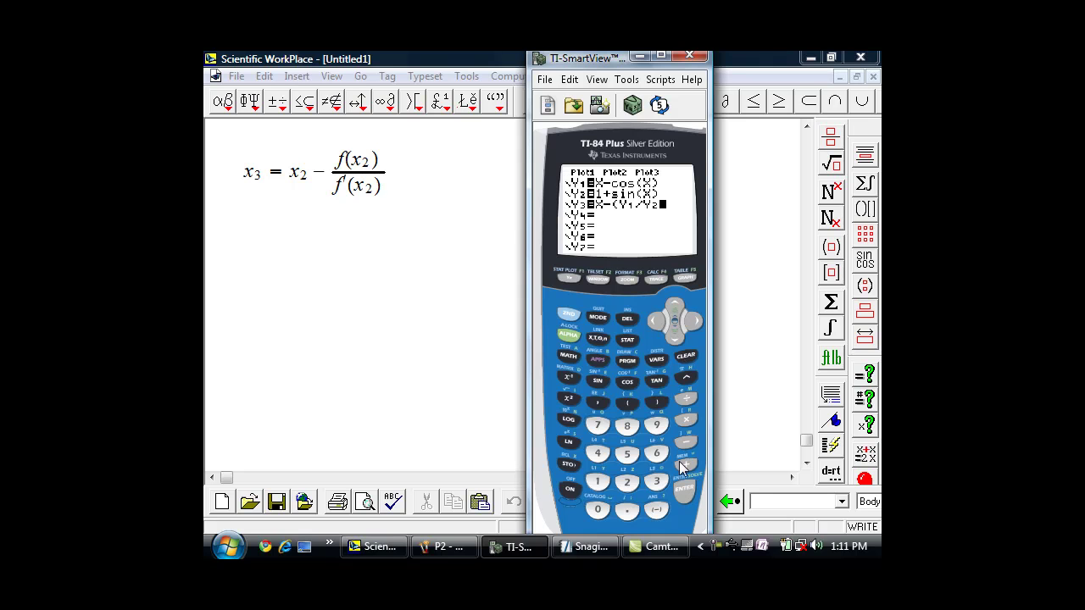
pyautogui.click(658, 405)
pyautogui.click(683, 495)
# Step: On the home screen, evaluate Y3(.7), giving .7394364978
pyautogui.click(570, 316)
pyautogui.click(589, 315)
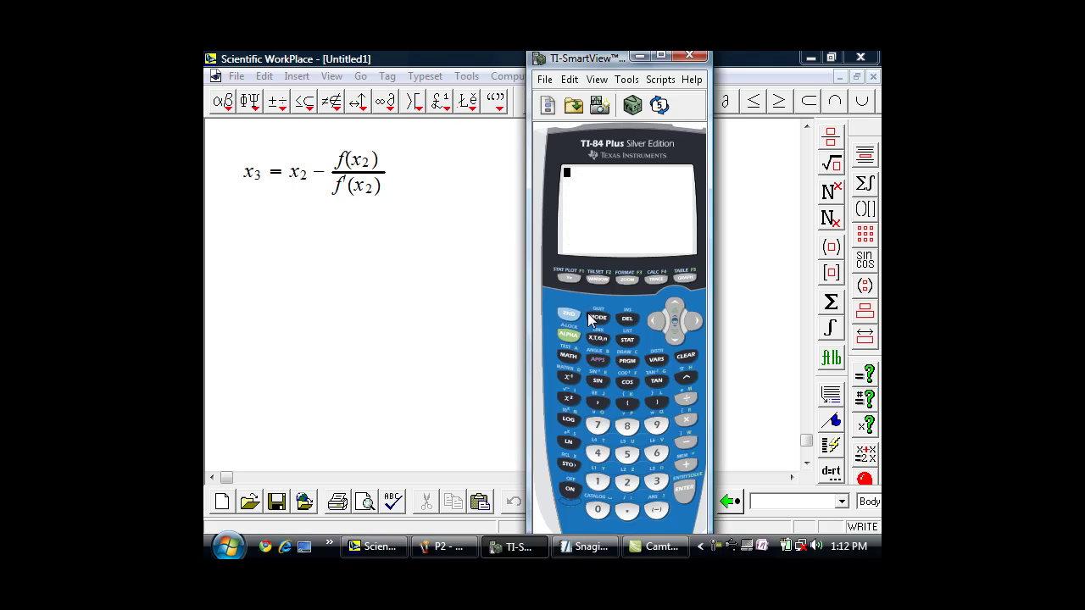
pyautogui.click(657, 360)
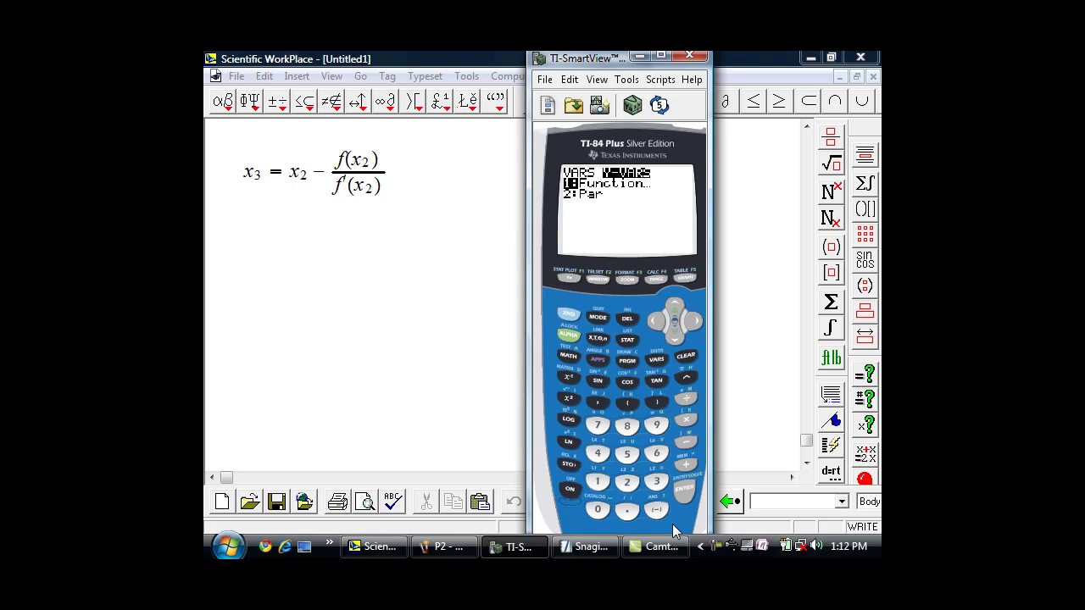
pyautogui.click(685, 500)
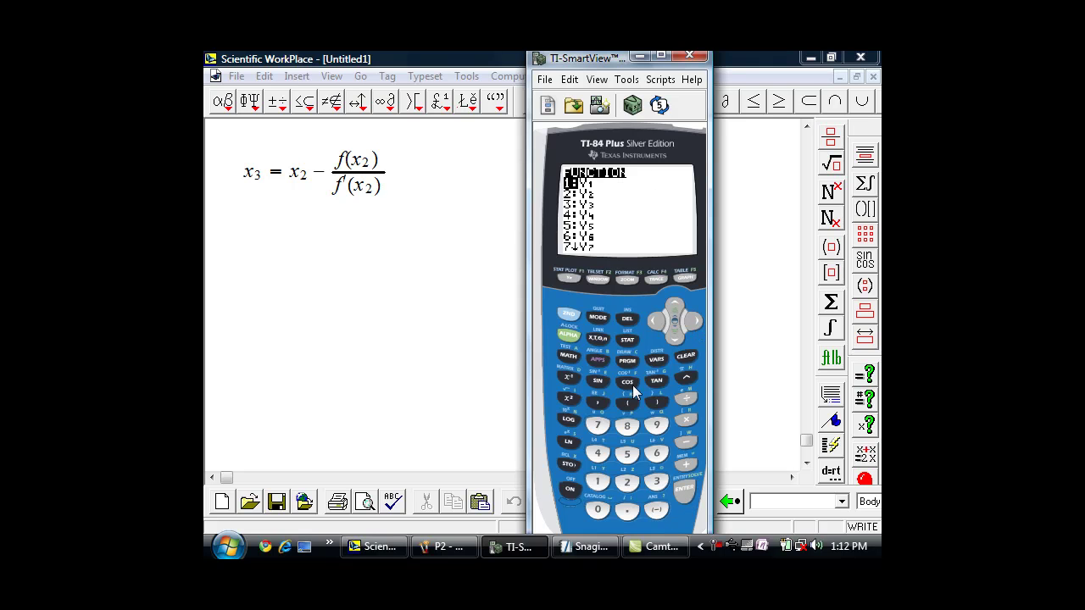
pyautogui.click(648, 481)
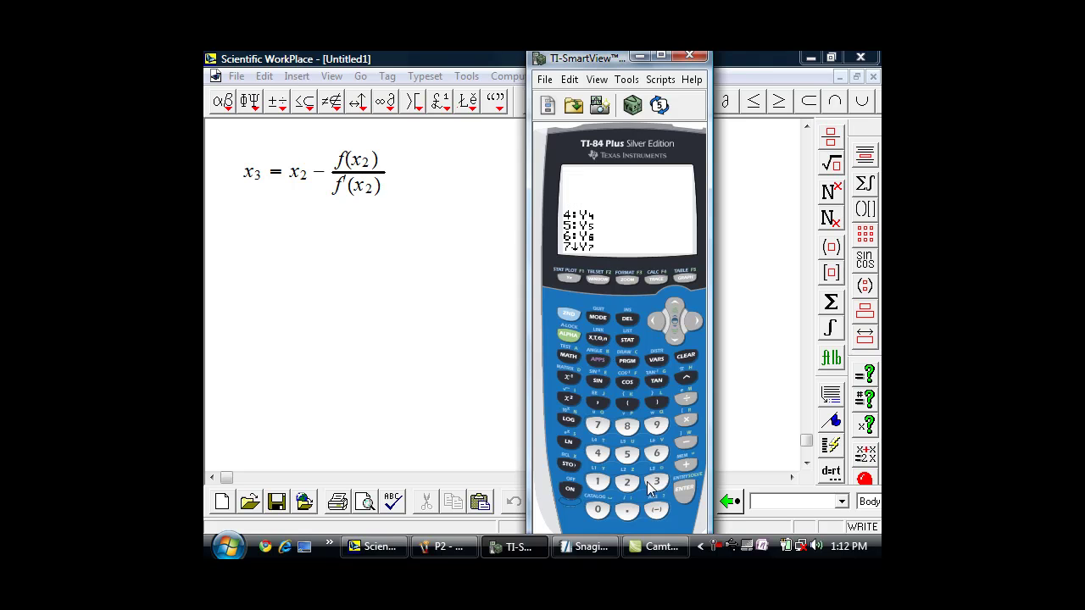
pyautogui.click(629, 405)
pyautogui.click(626, 511)
pyautogui.click(597, 426)
pyautogui.click(657, 405)
pyautogui.click(687, 487)
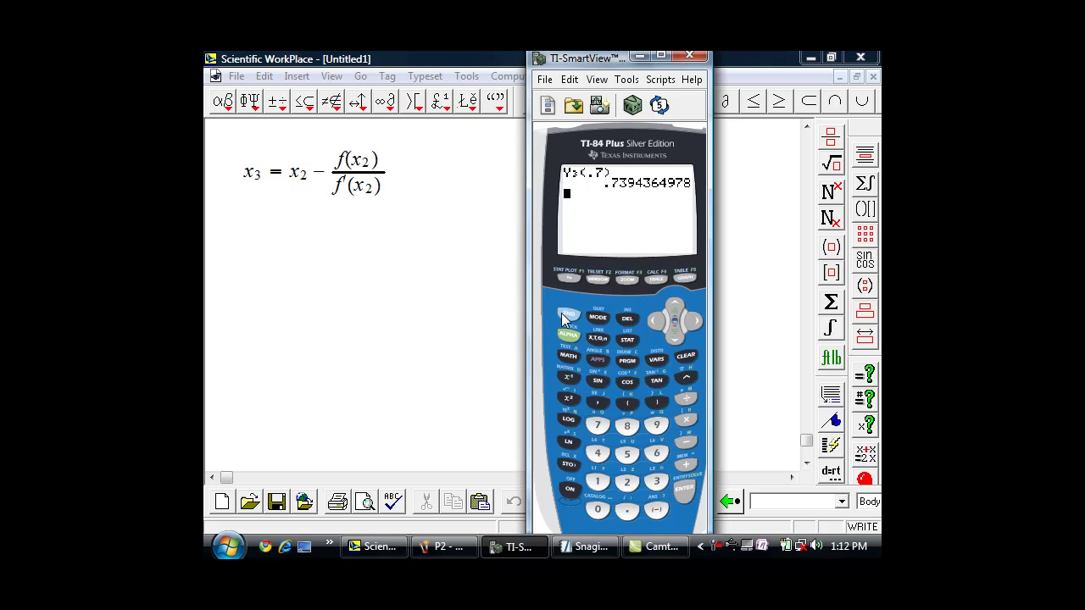
# Step: Edit the recalled entry into Y3(Ans) and evaluate it
pyautogui.click(678, 499)
pyautogui.click(651, 322)
pyautogui.click(651, 321)
pyautogui.click(651, 317)
pyautogui.click(623, 319)
pyautogui.click(566, 316)
pyautogui.click(654, 510)
pyautogui.click(658, 404)
pyautogui.click(684, 496)
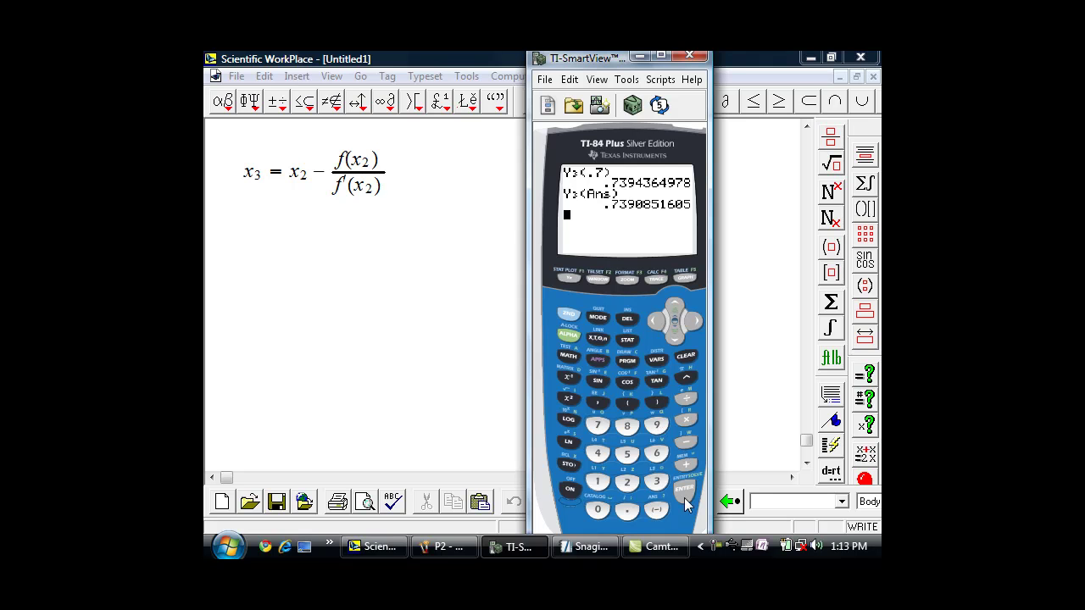
# Step: Re-run Y3(Ans) until the result settles at .7390851332
pyautogui.click(558, 313)
pyautogui.click(682, 499)
pyautogui.click(682, 499)
pyautogui.click(682, 495)
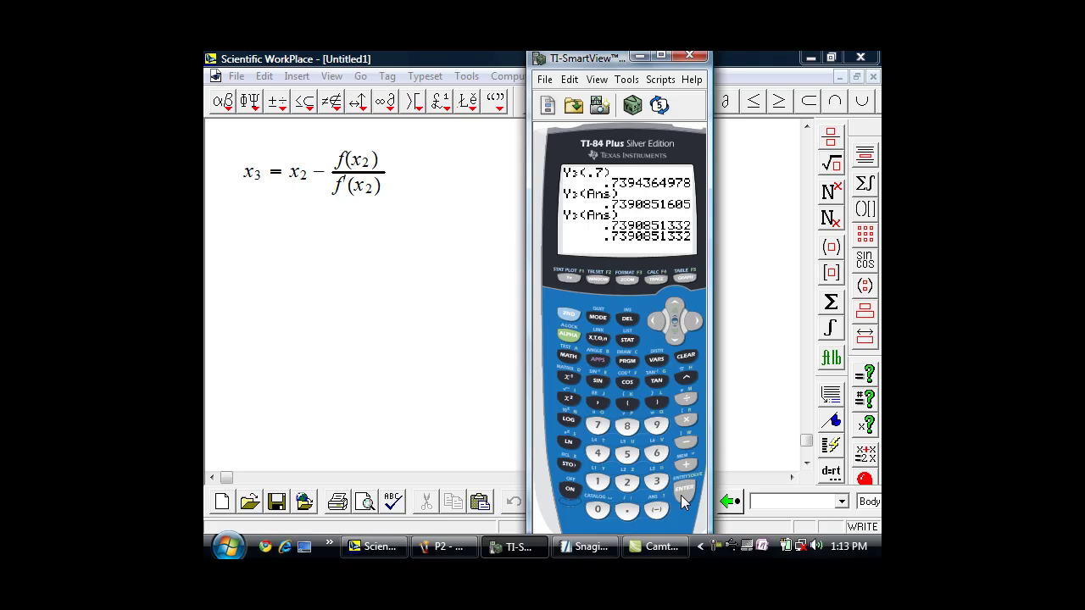